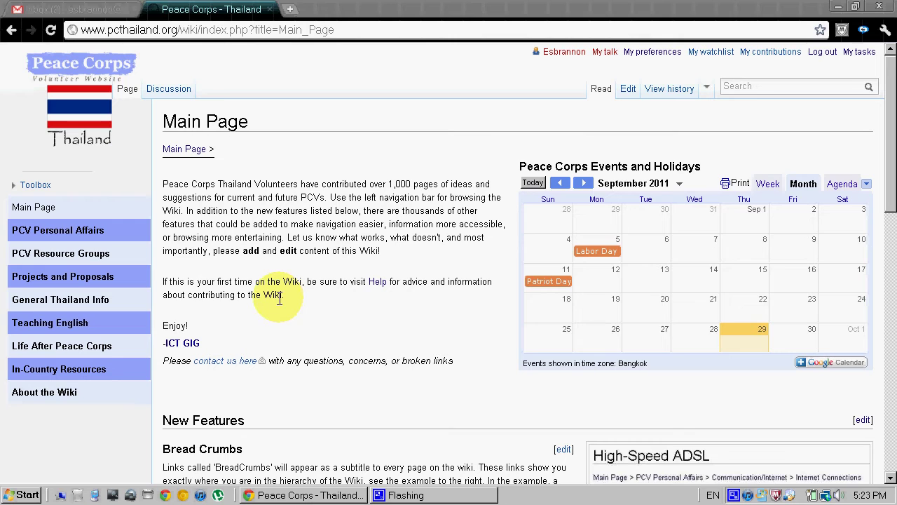
Step: Expand Projects and Proposals > Health in the sidebar to reveal Diabetes Prevention among its projects
mouse_move(135, 276)
mouse_move(175, 279)
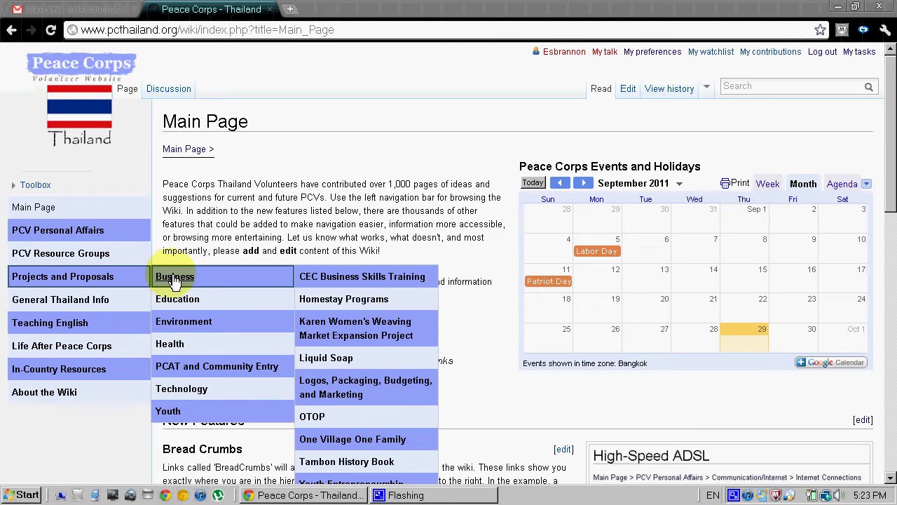
mouse_move(198, 345)
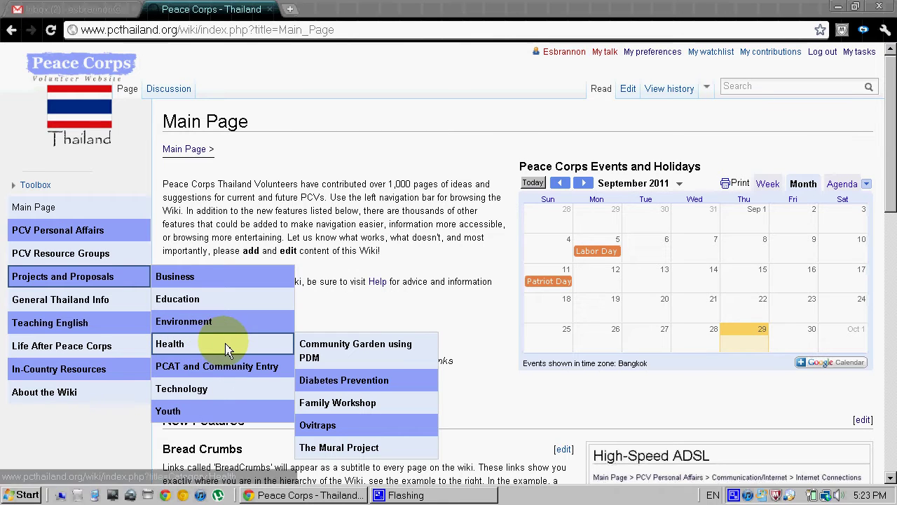
mouse_move(327, 386)
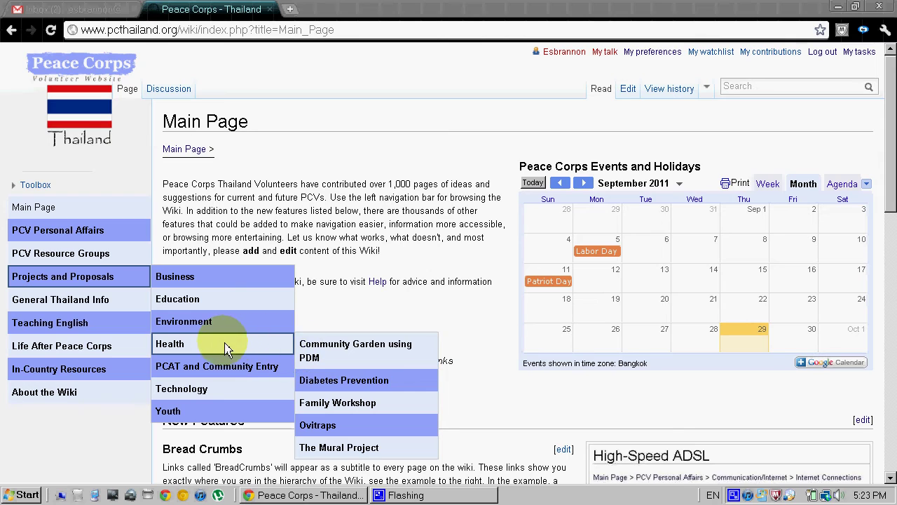
Step: Open the Health category page and look over its eight projects, such as The Mural Project
left_click(181, 348)
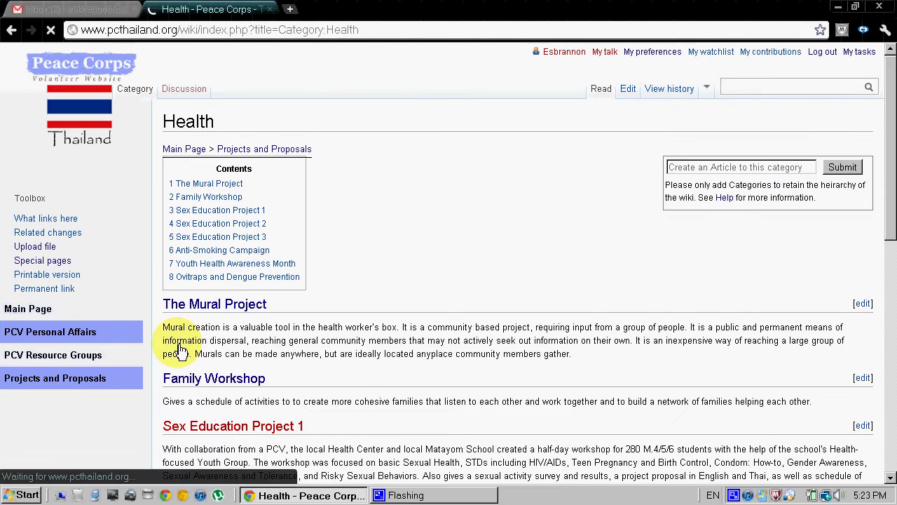
scroll(463, 340, "down", 4)
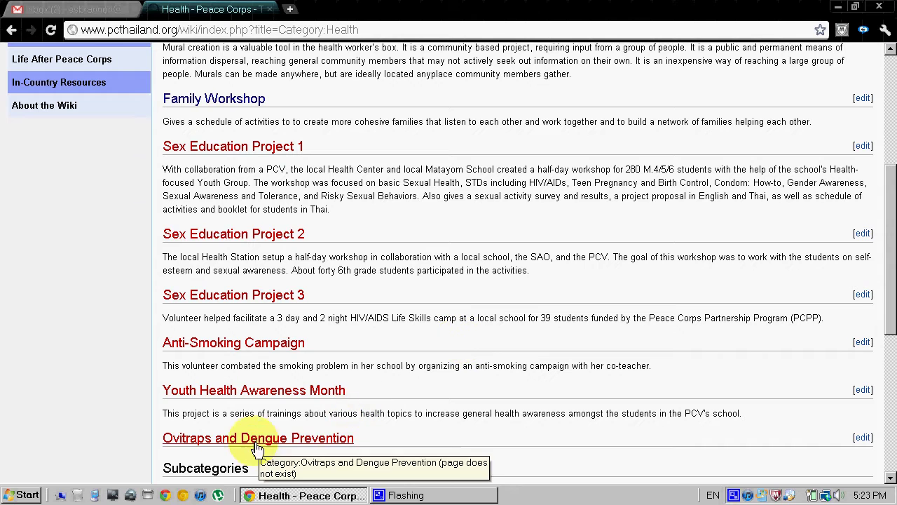
scroll(449, 448, "up", 5)
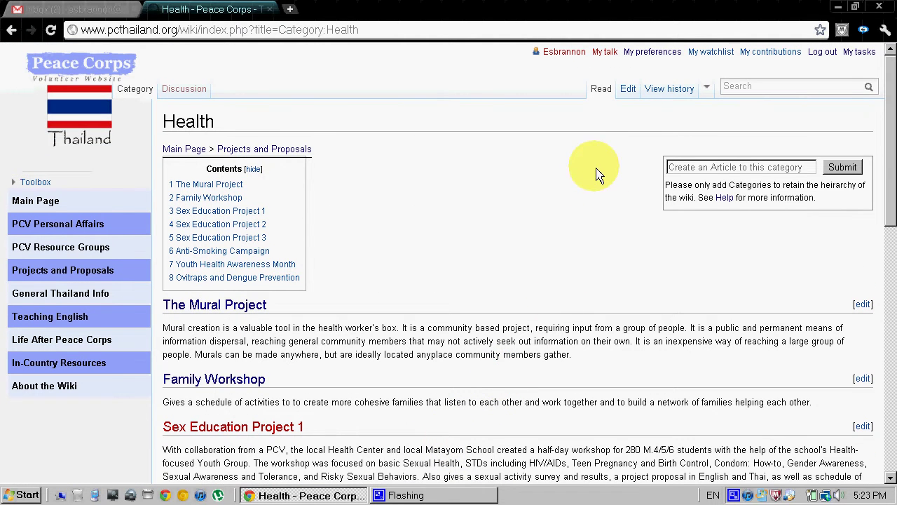
Step: Edit the Health category wikitext, positioned on the blank line after the Ovitraps and Dengue Prevention entry
left_click(629, 93)
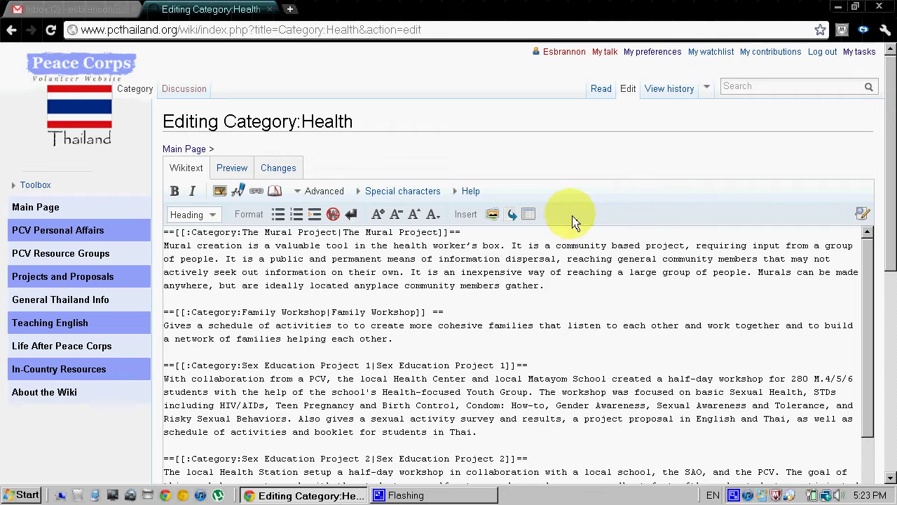
scroll(885, 239, "down", 1)
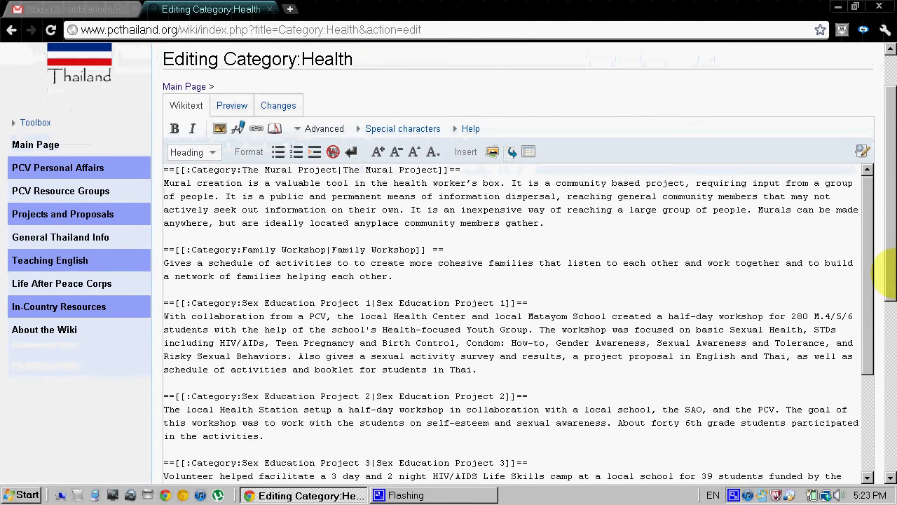
left_click_drag(873, 262, 875, 344)
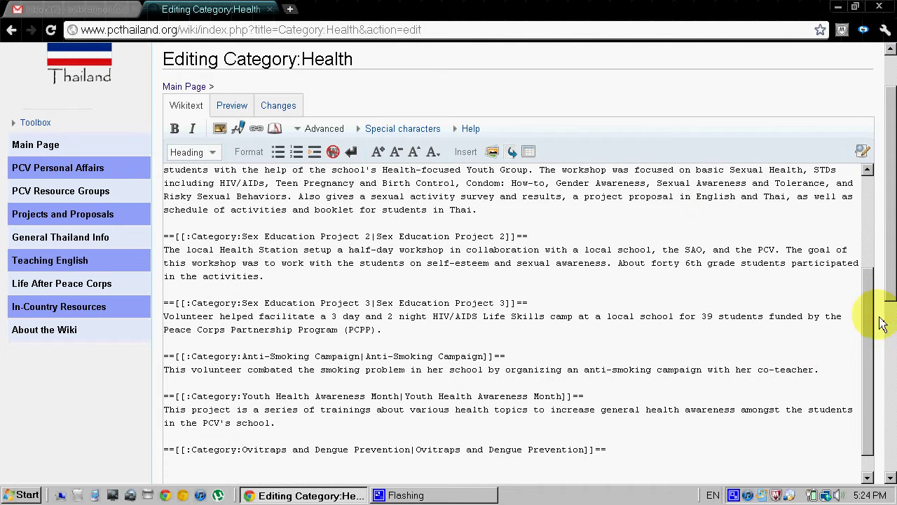
scroll(872, 360, "down", 1)
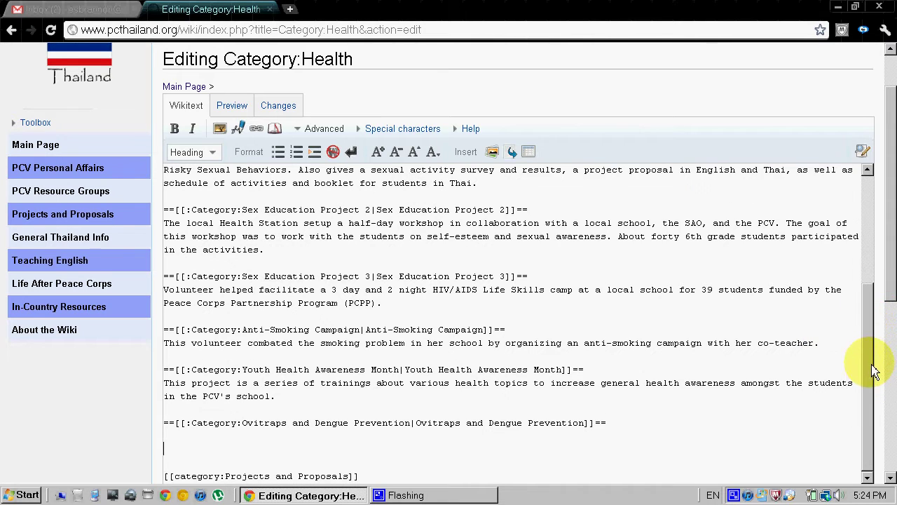
Step: Insert a link to Category:Diabetes Prevention with the display text 'Diabetes Prevention'
left_click(257, 130)
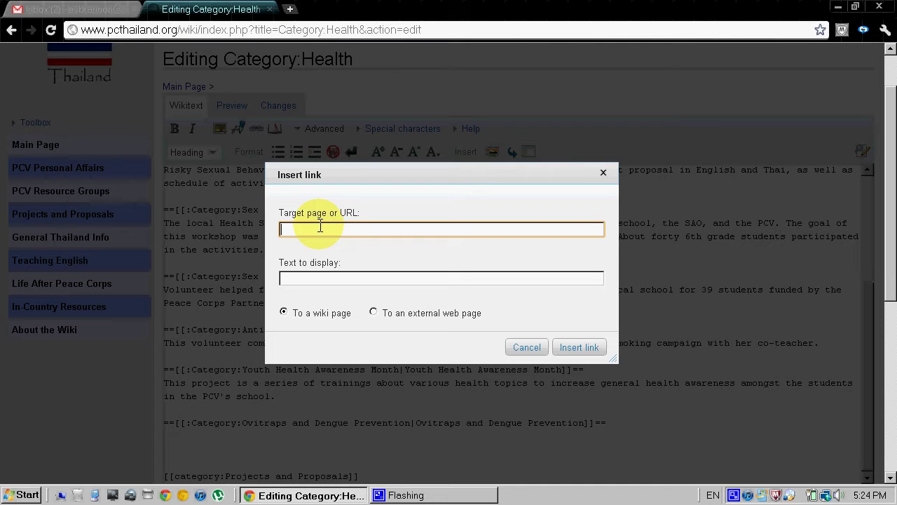
type("Catego")
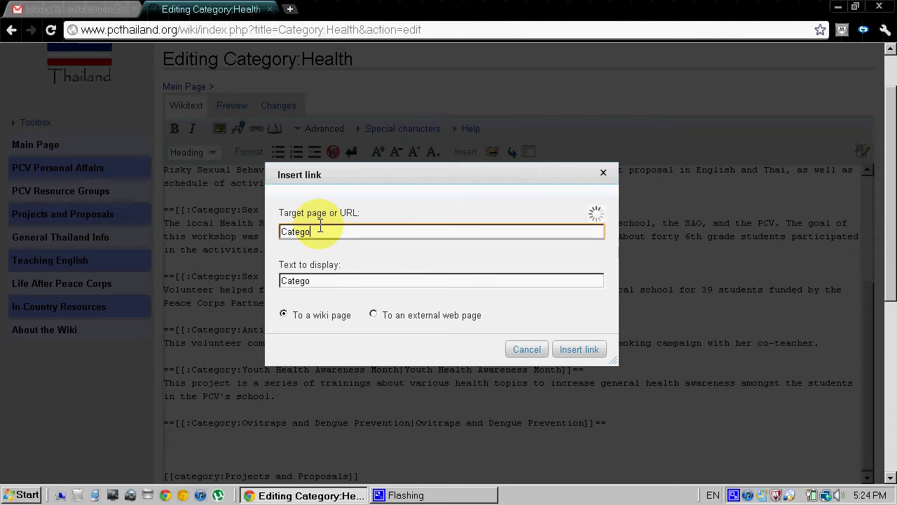
type("ry:")
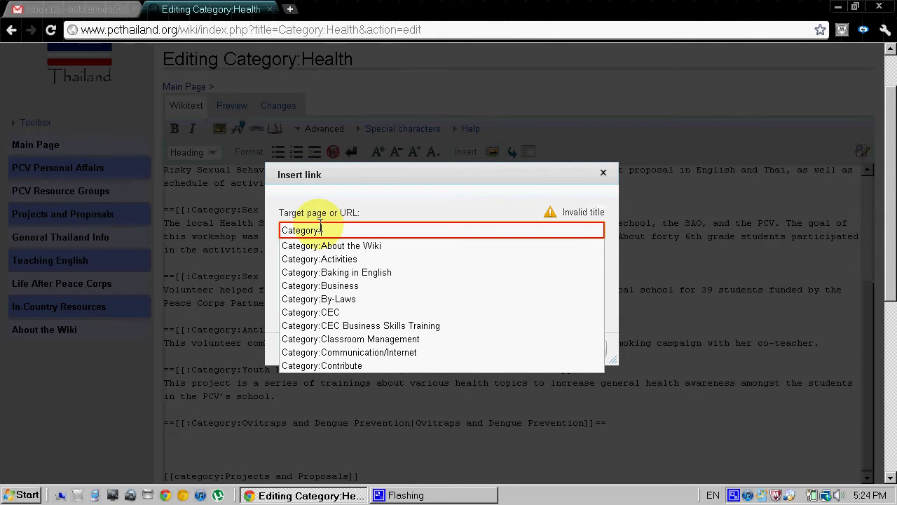
type("Di")
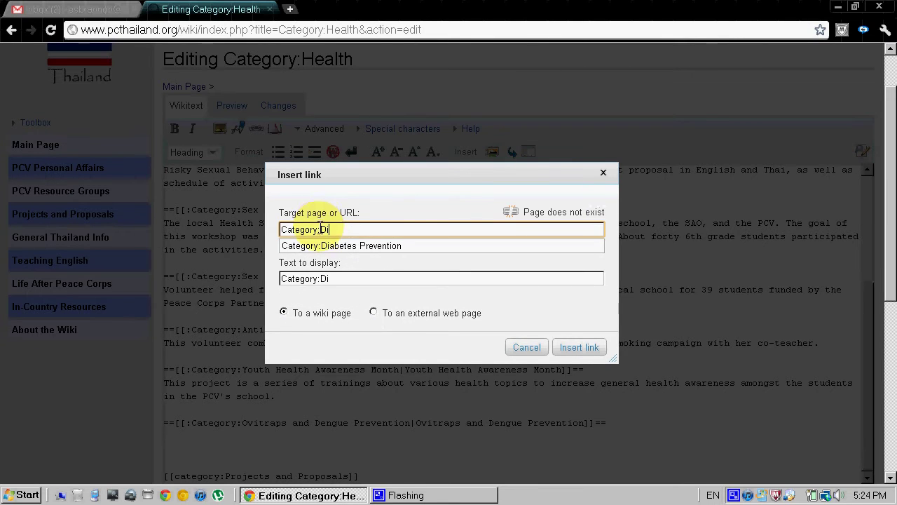
left_click(345, 248)
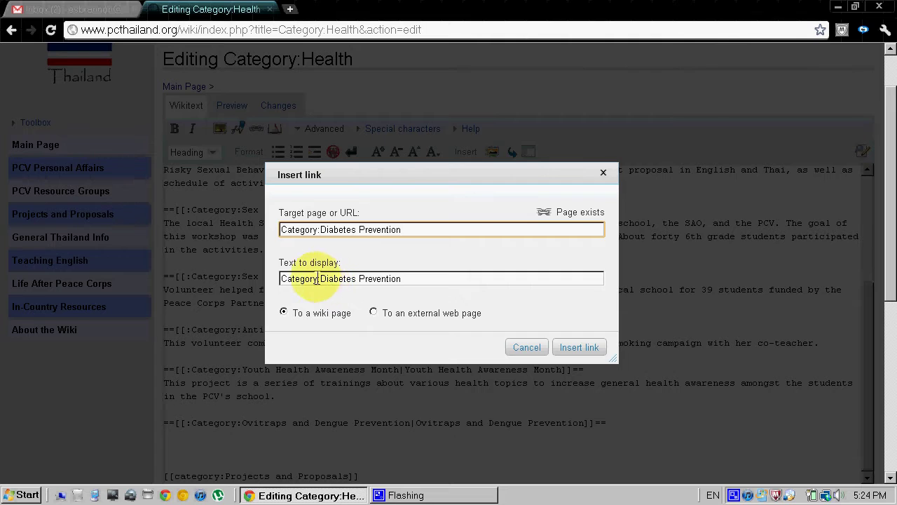
left_click_drag(280, 229, 413, 232)
left_click(413, 233)
left_click_drag(320, 282, 284, 277)
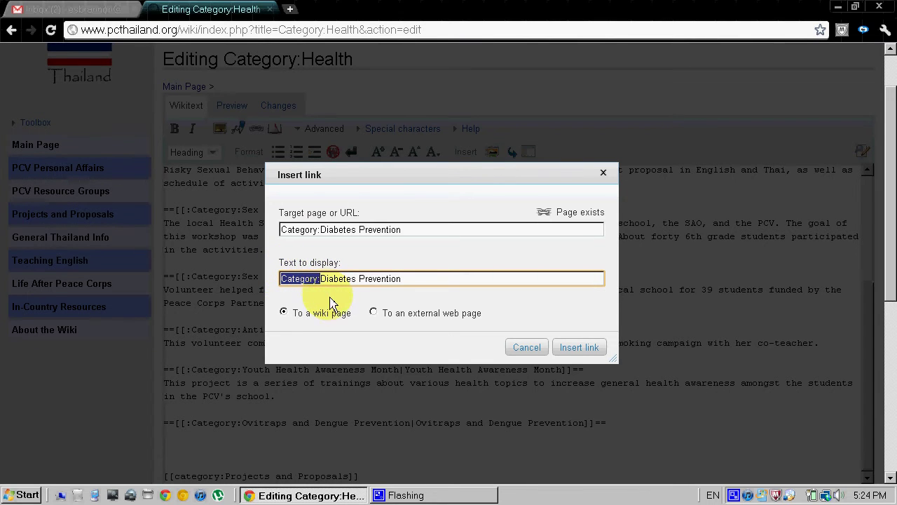
key("BackSpace")
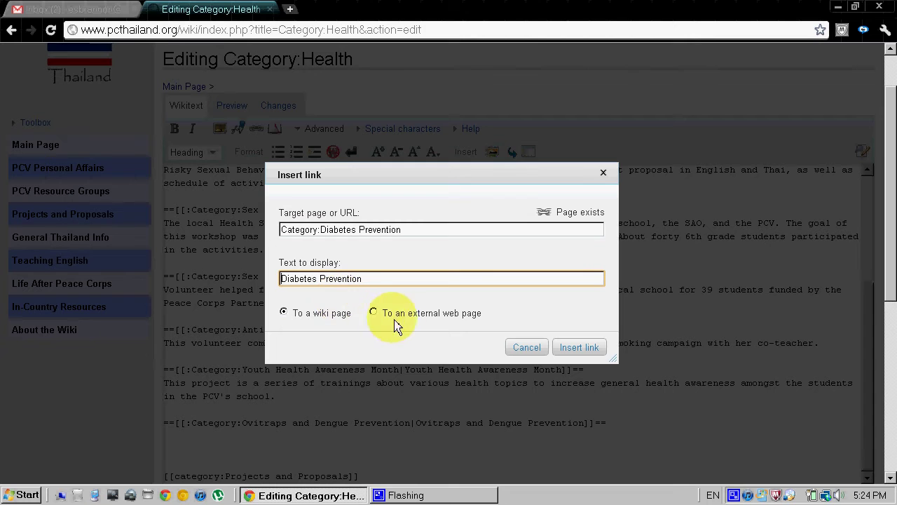
left_click(579, 348)
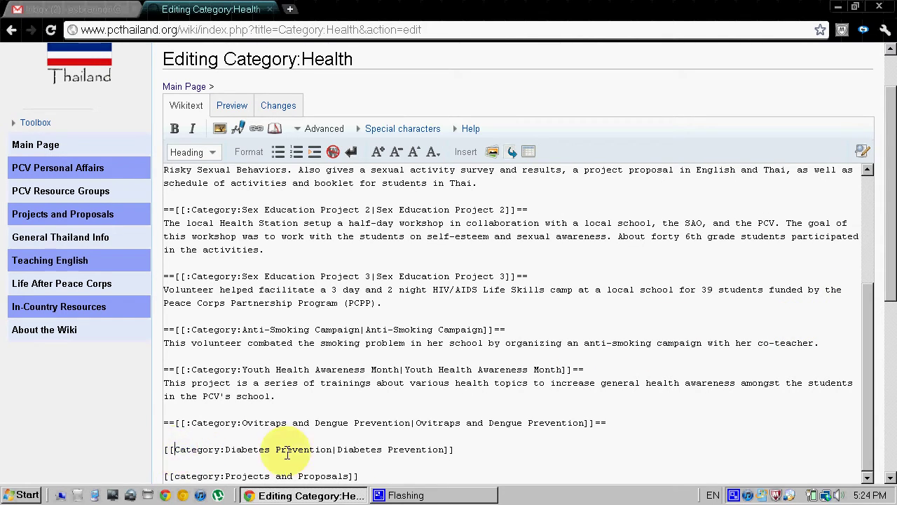
Step: Add a leading colon so the link reads [[:Category:Diabetes Prevention|Diabetes Prevention]]
type(":")
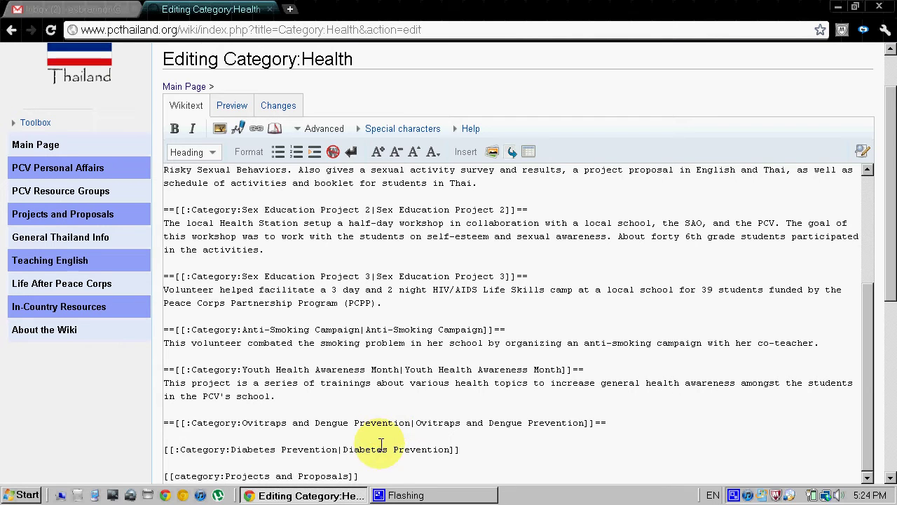
left_click(232, 106)
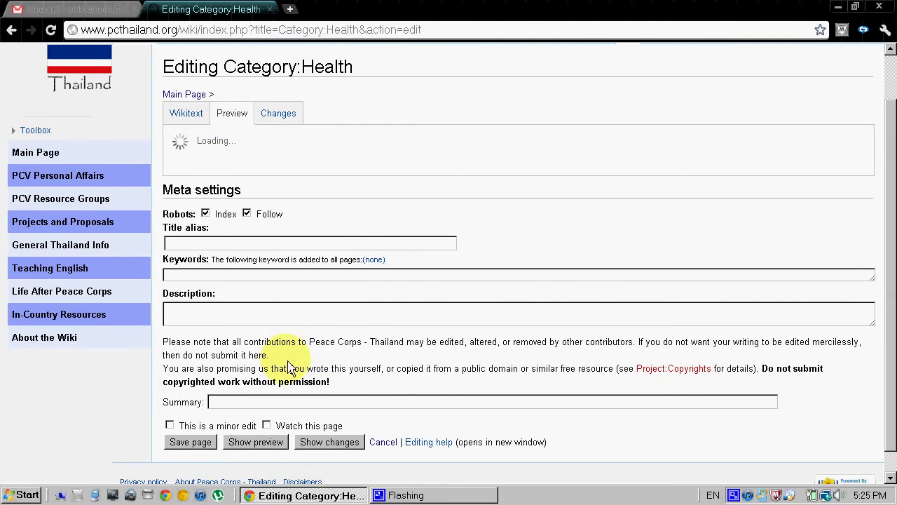
left_click_drag(891, 198, 888, 331)
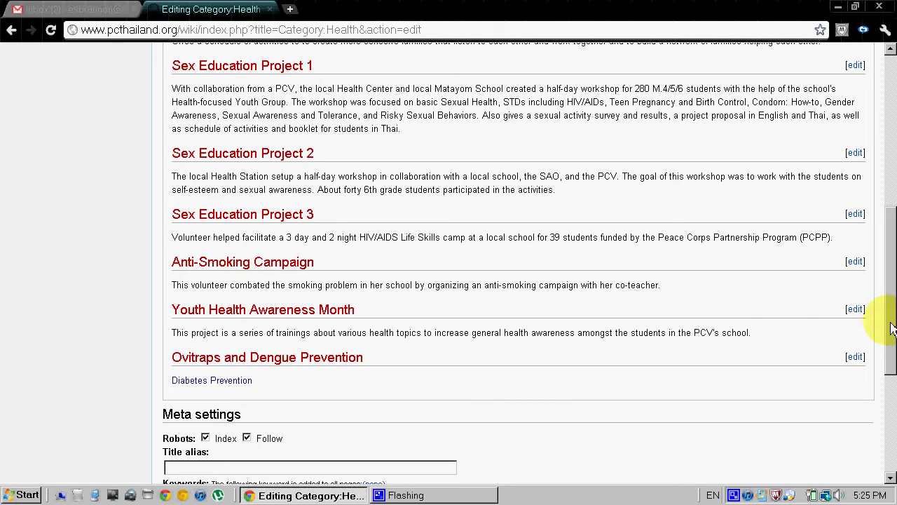
left_click_drag(891, 327, 882, 180)
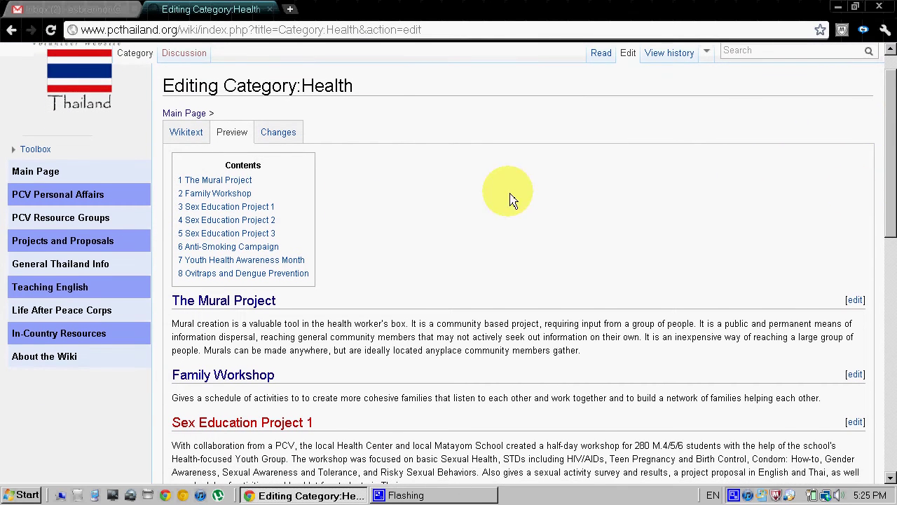
Step: Format the [[:Category:Diabetes Prevention|Diabetes Prevention]] line as a Level 2 heading
left_click(195, 135)
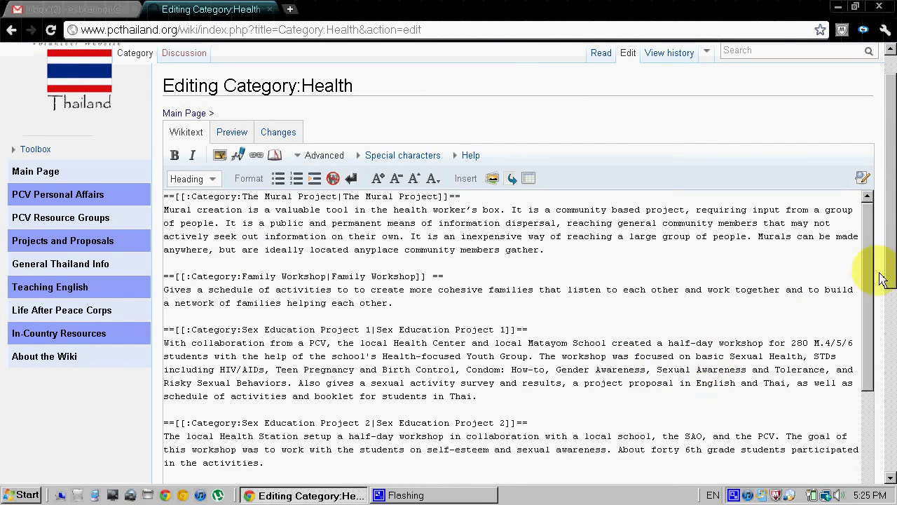
left_click_drag(869, 247, 866, 357)
scroll(880, 287, "down", 1)
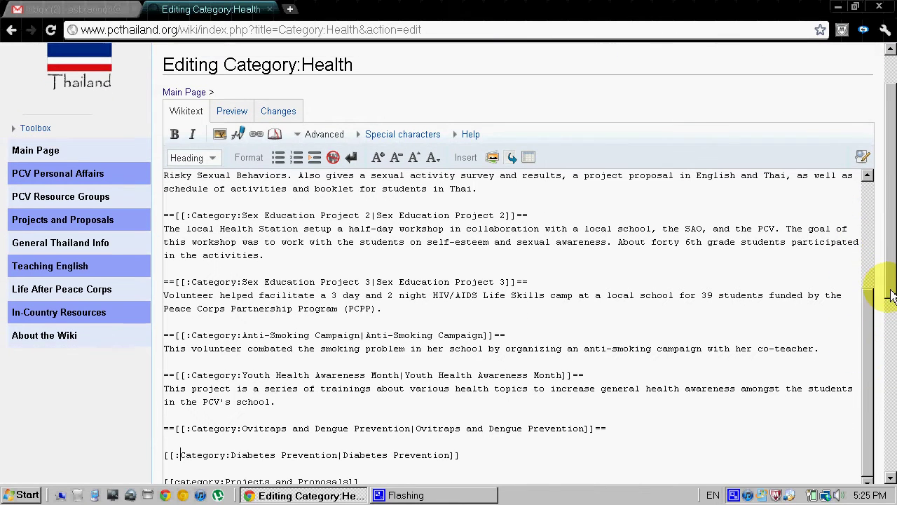
left_click(179, 453)
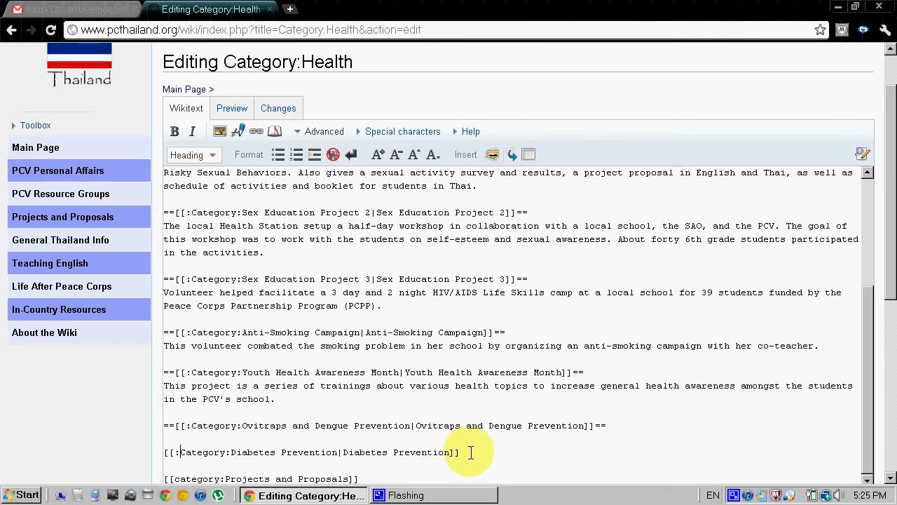
left_click_drag(466, 453, 165, 448)
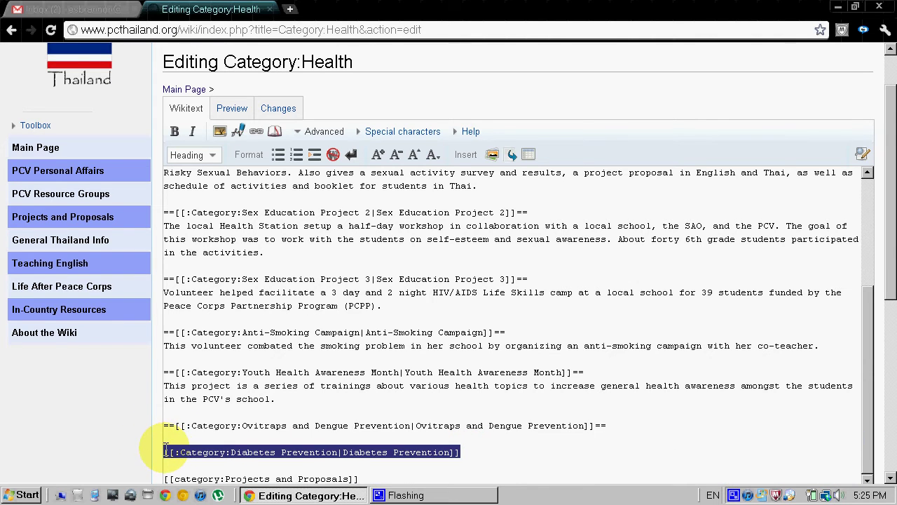
left_click(213, 156)
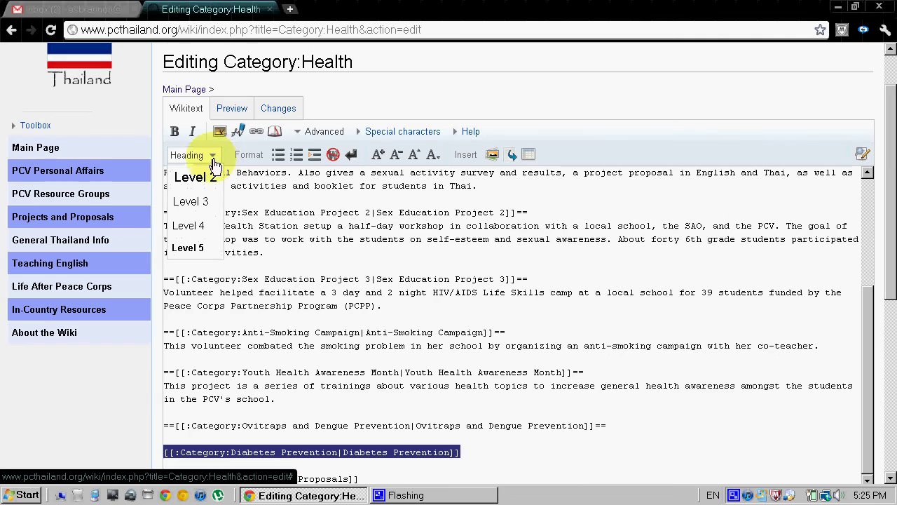
left_click(199, 181)
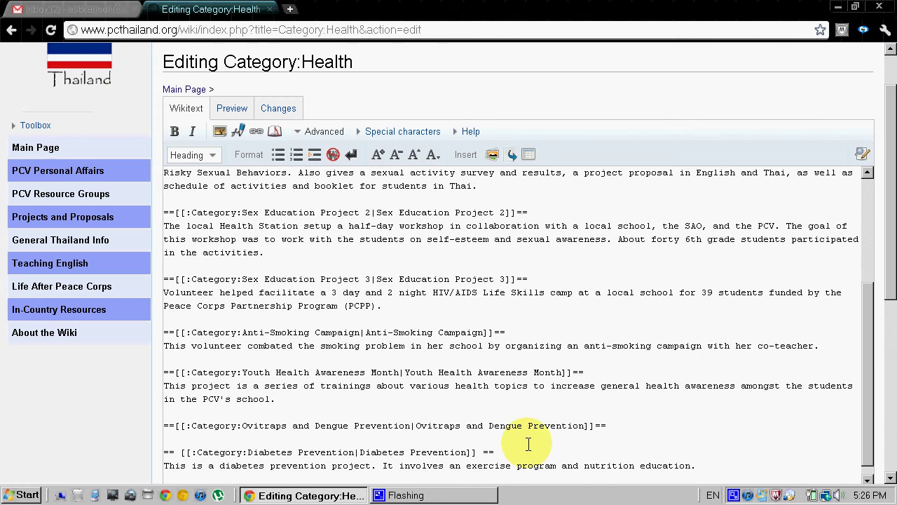
Step: Save the edited Health category page
scroll(508, 407, "down", 1)
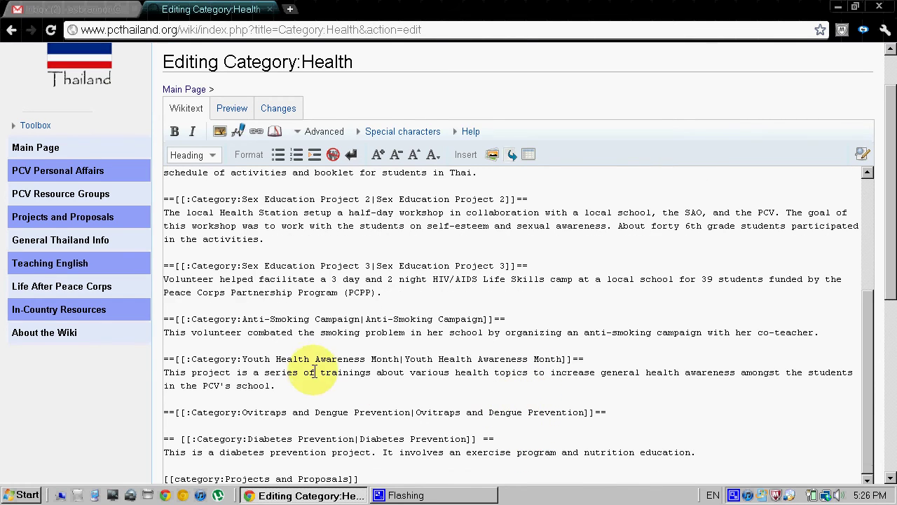
scroll(265, 345, "down", 2)
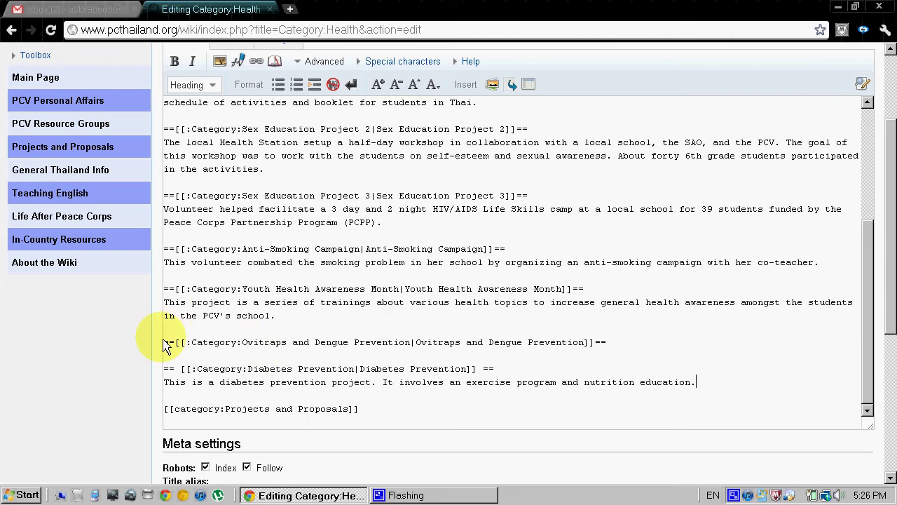
scroll(164, 344, "down", 2)
scroll(165, 347, "down", 1)
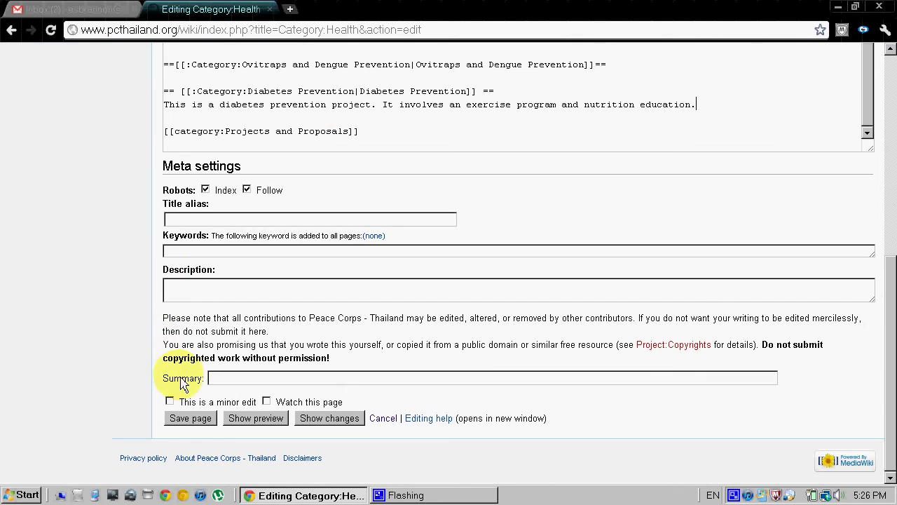
left_click(186, 422)
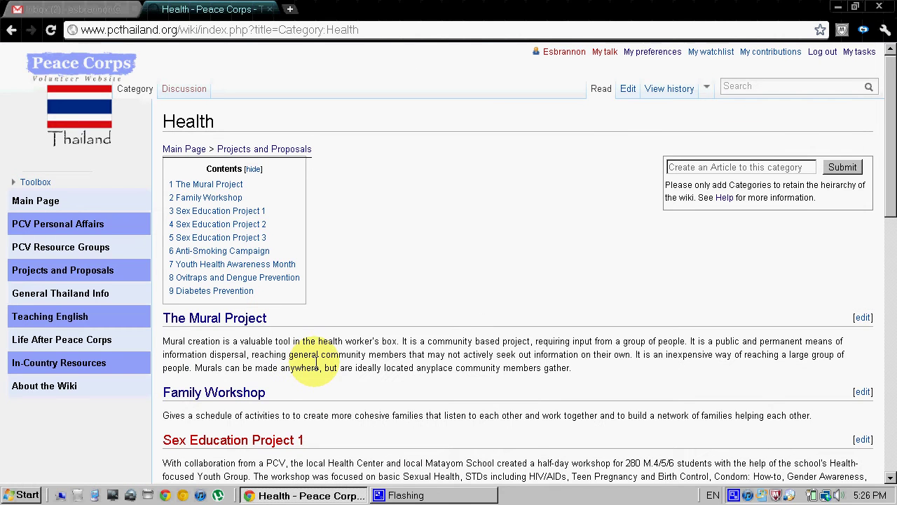
Step: Follow the new Diabetes Prevention heading to its category page
scroll(374, 270, "down", 6)
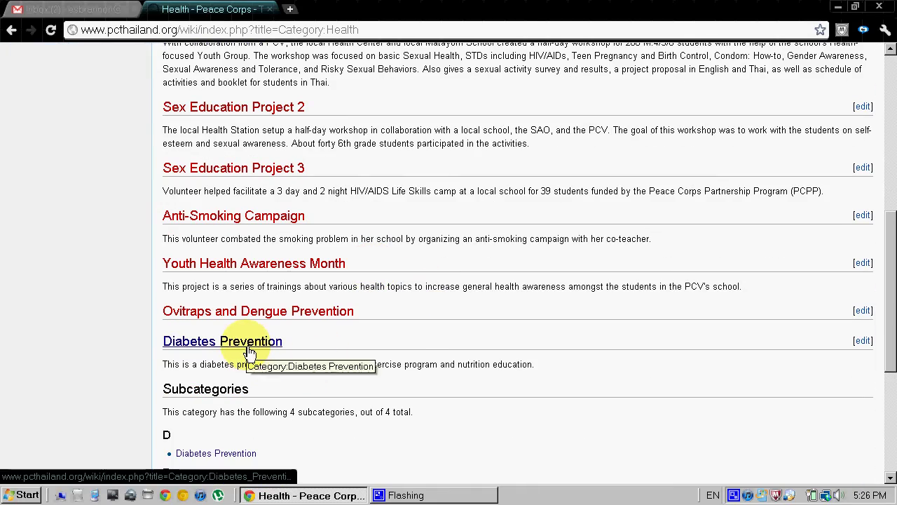
scroll(446, 341, "up", 4)
scroll(445, 341, "down", 4)
left_click(249, 343)
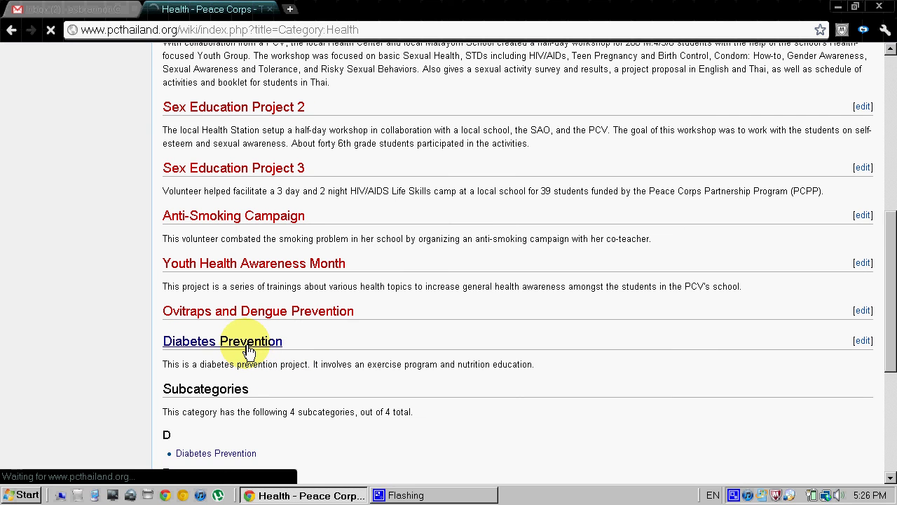